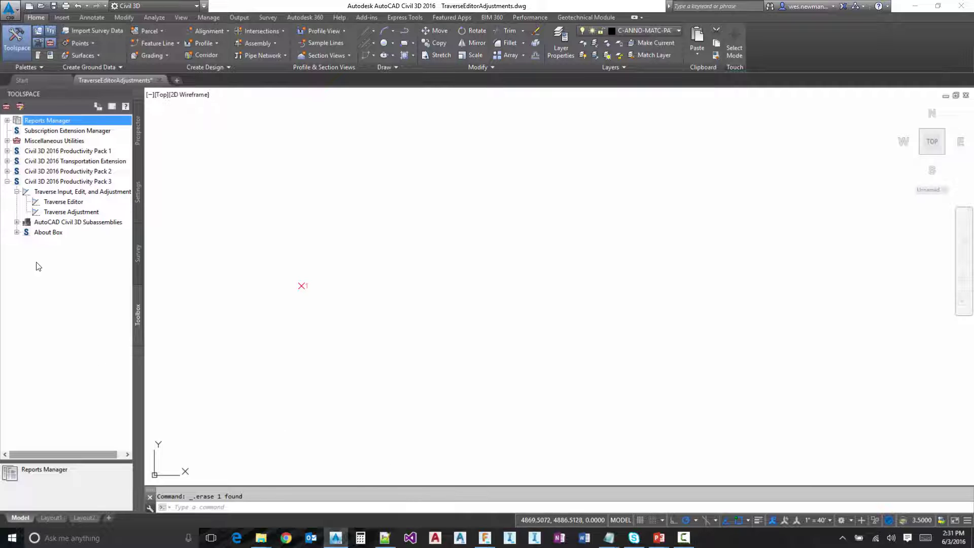
Launch the Traverse Editor from the Toolspace Toolbox, showing a grid with one empty Point row.
left_click(59, 204)
double_click(57, 208)
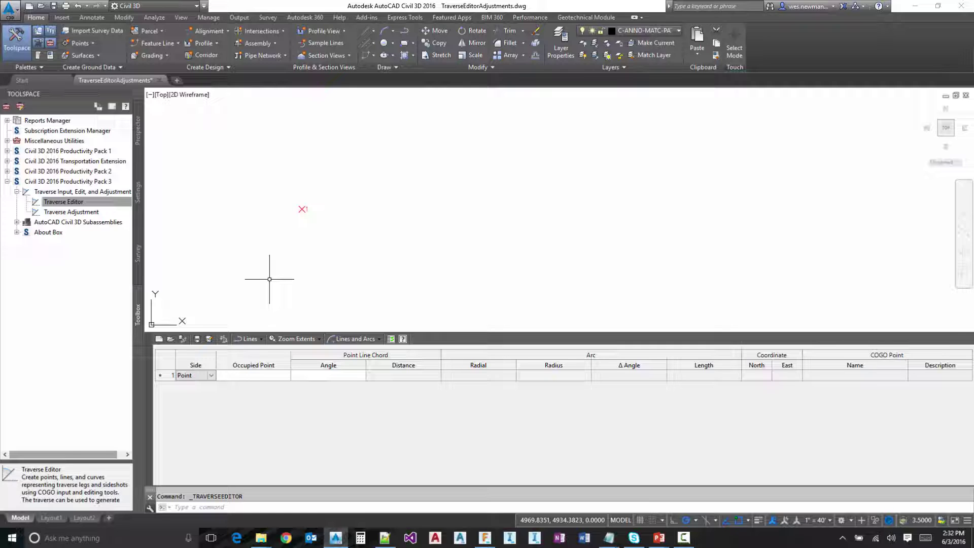
left_click(261, 338)
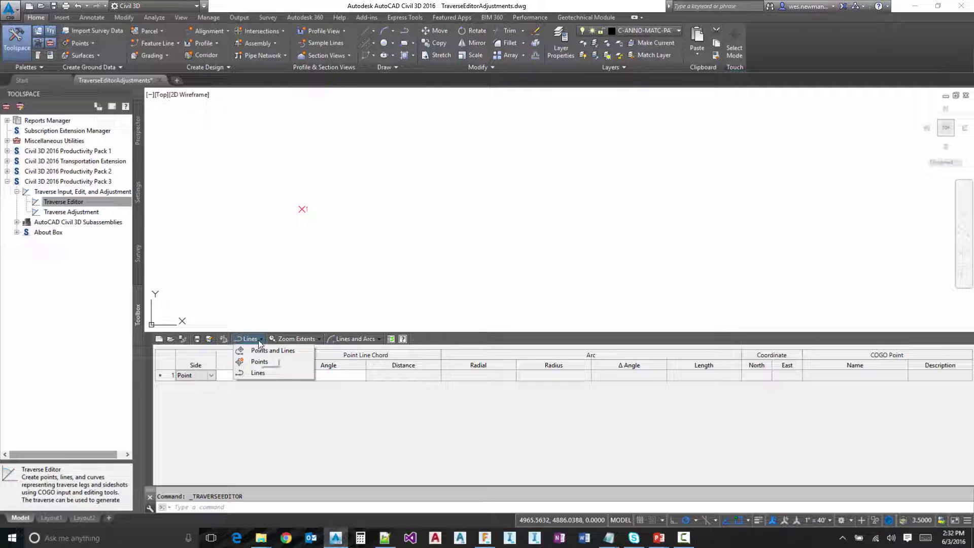
left_click(263, 340)
left_click(258, 339)
left_click(257, 373)
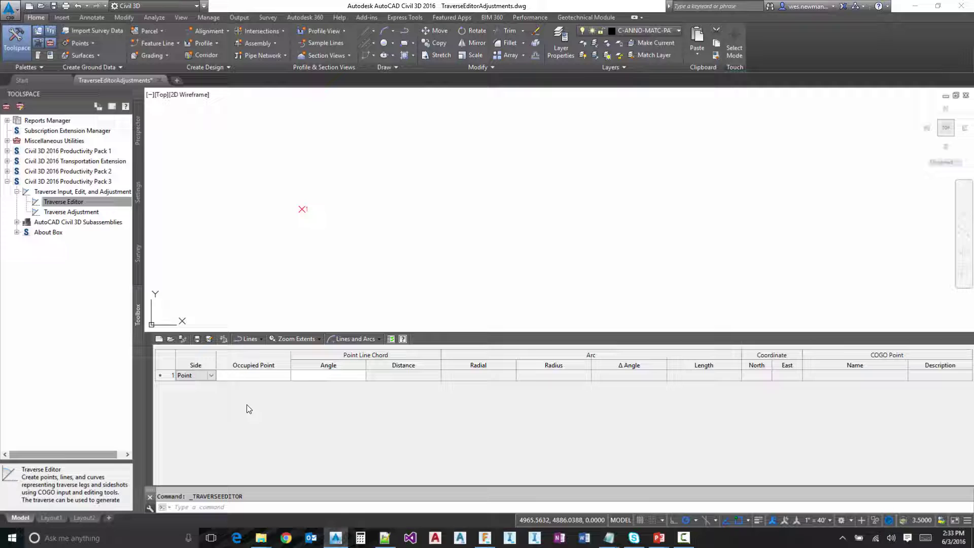
left_click(318, 341)
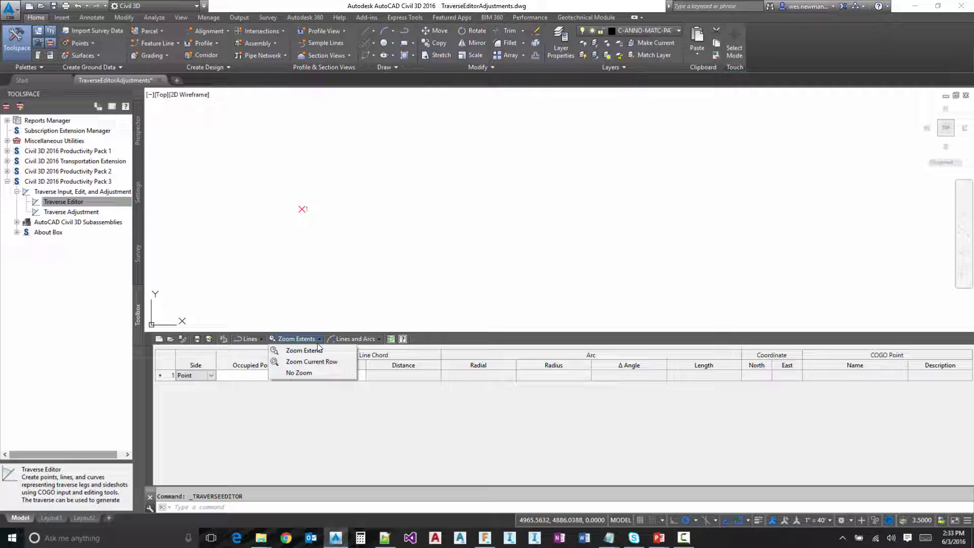
left_click(300, 351)
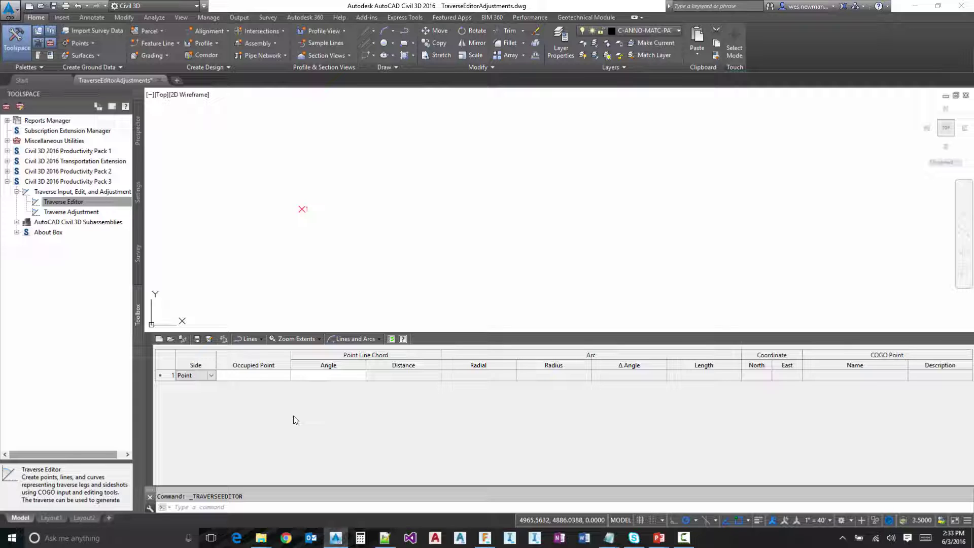
left_click(300, 339)
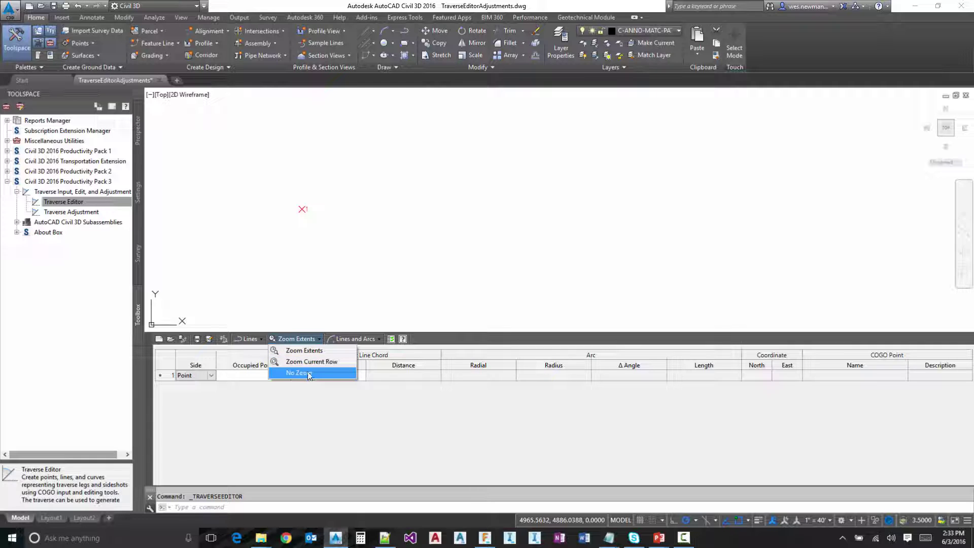
left_click(310, 351)
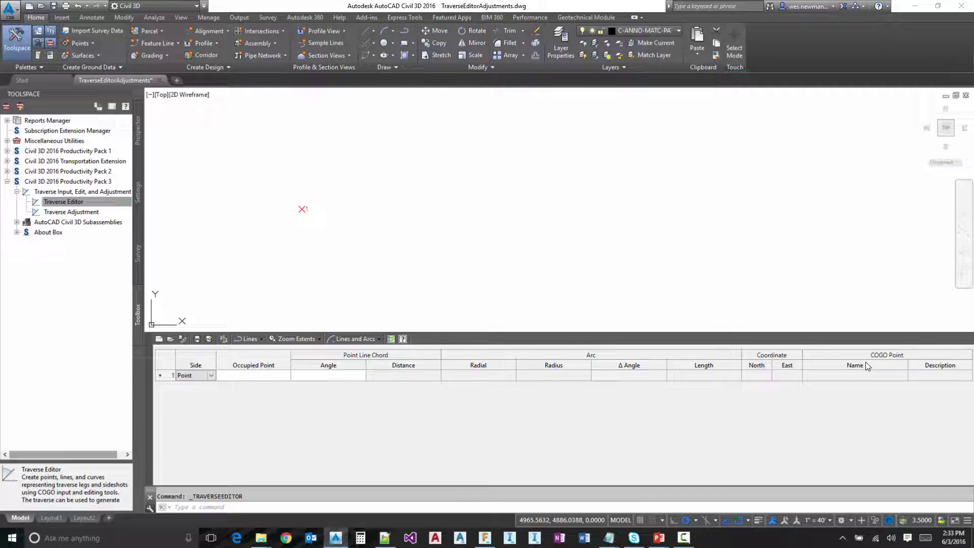
left_click(379, 341)
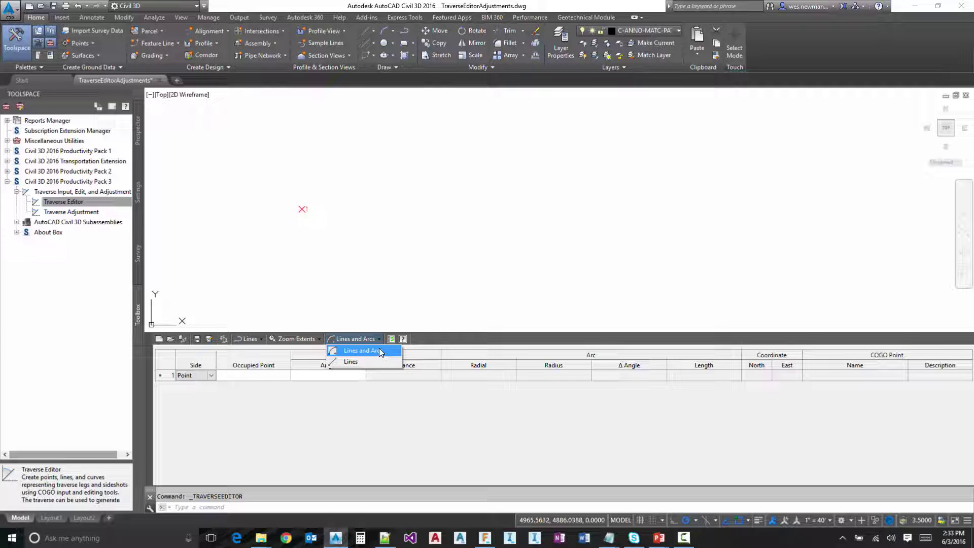
left_click(358, 361)
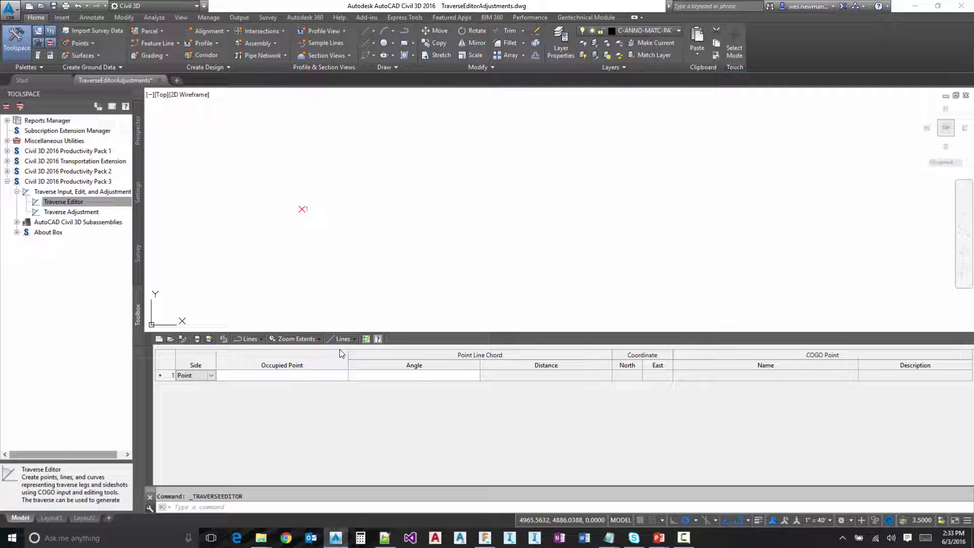
left_click(353, 339)
left_click(358, 351)
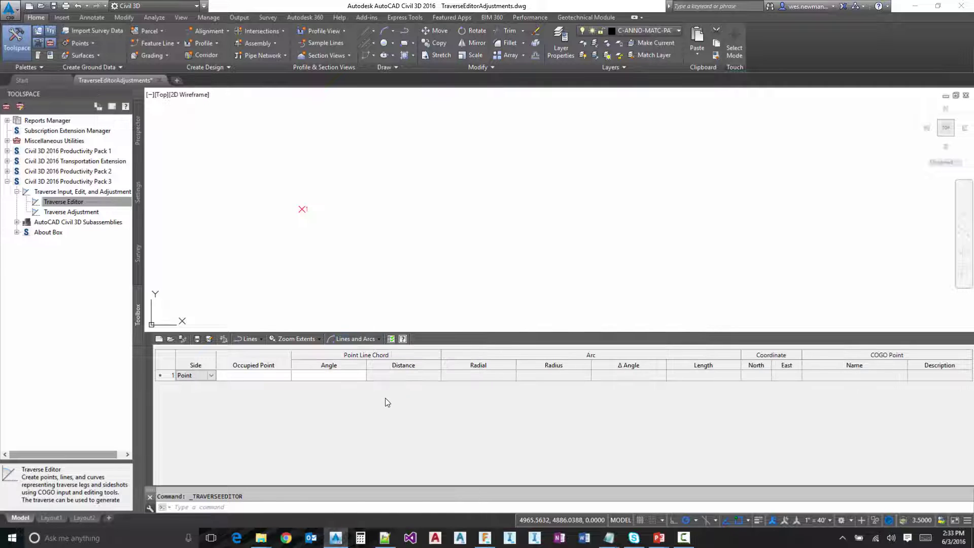
left_click(392, 340)
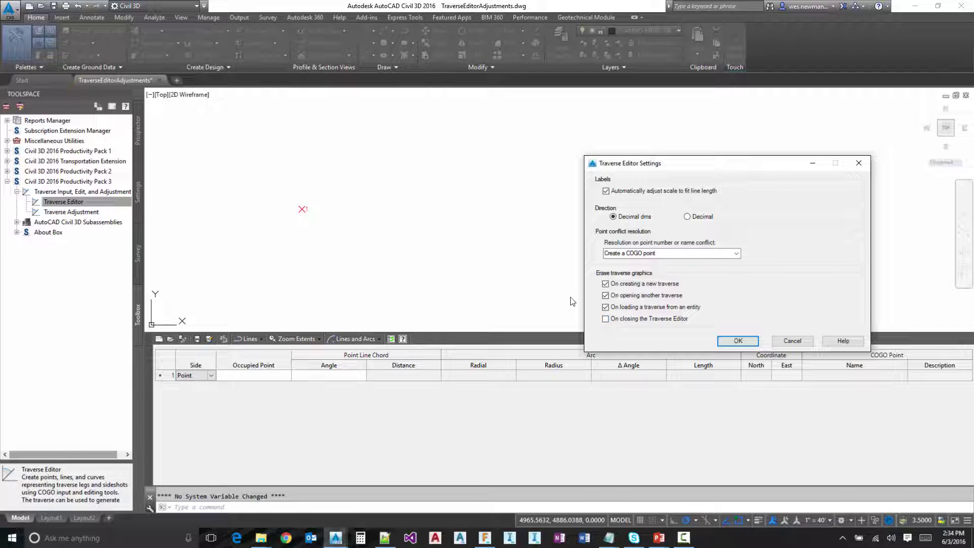
left_click(793, 341)
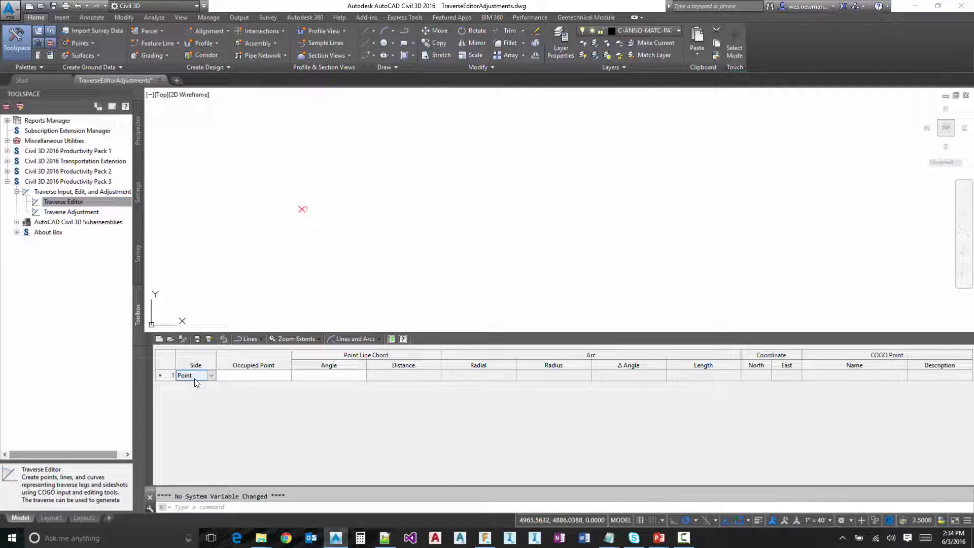
Enter COGO point 1 (North 5000.0000, East 5000.0000) as the traverse's starting occupied point.
left_click(261, 377)
type("1")
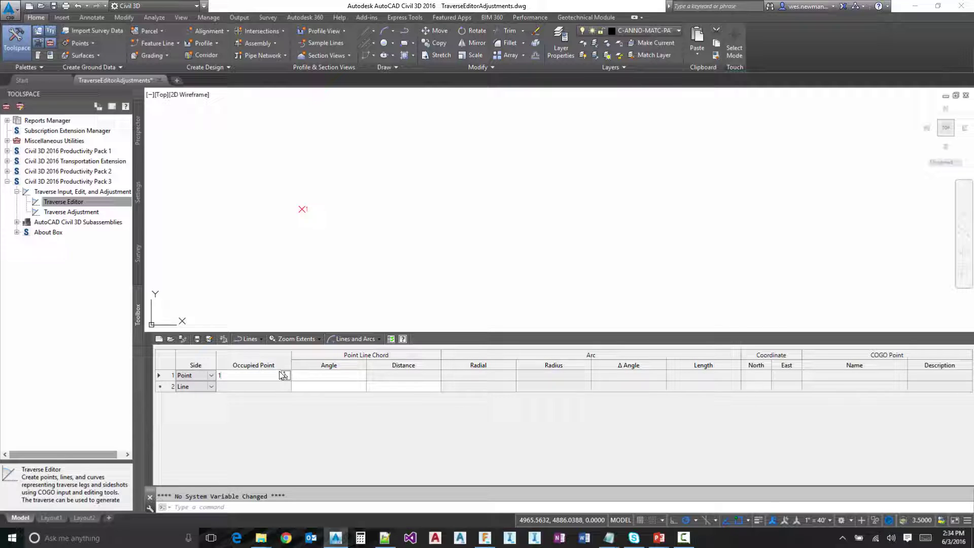
left_click(343, 387)
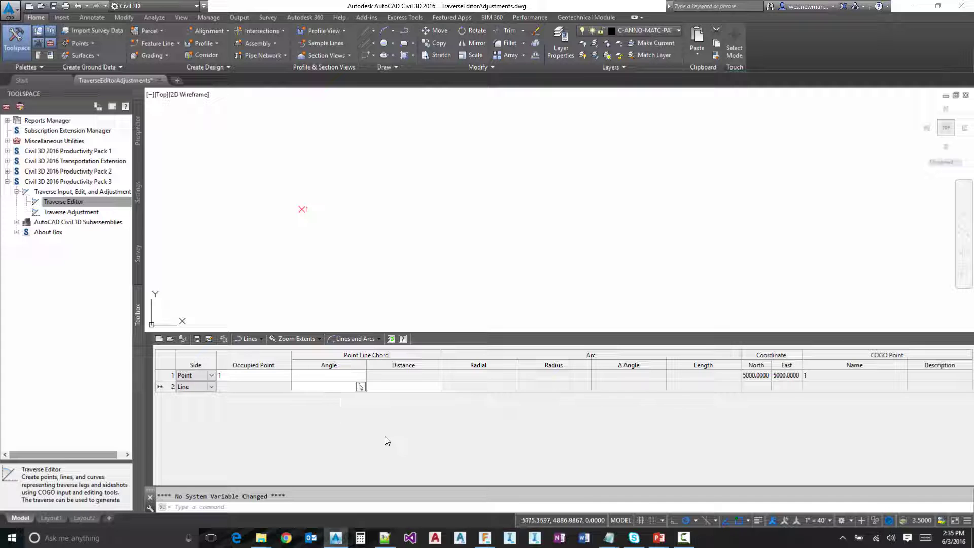
left_click(405, 339)
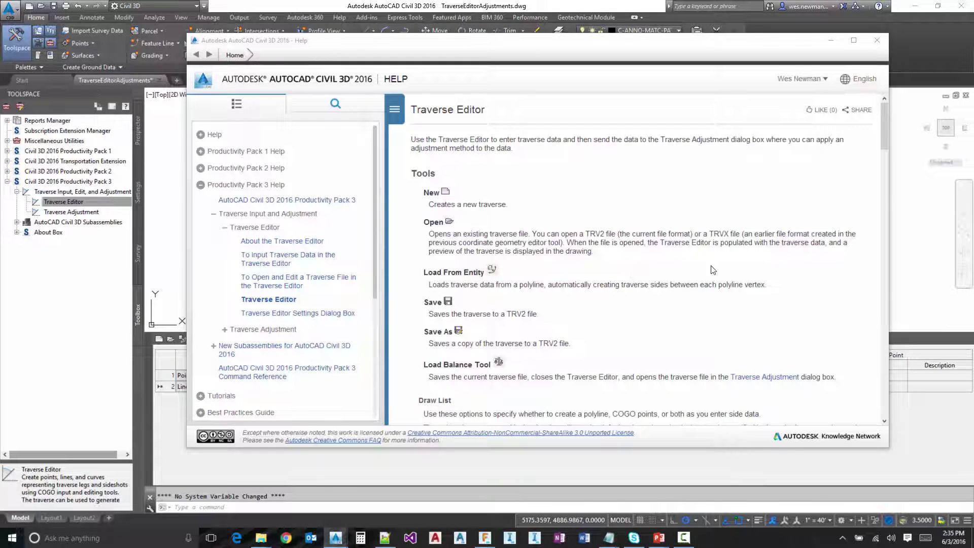
scroll(717, 269, "down", 1)
scroll(718, 274, "down", 15)
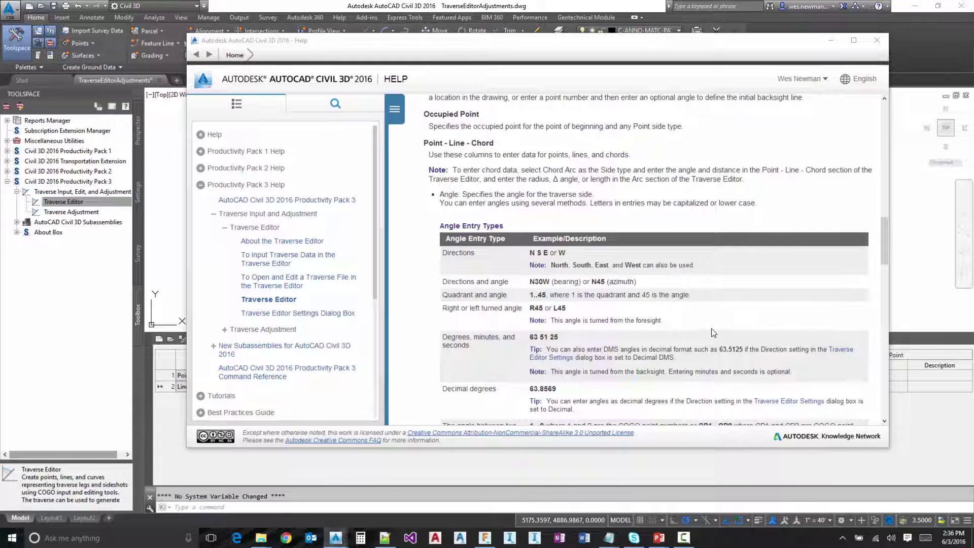
scroll(715, 335, "down", 1)
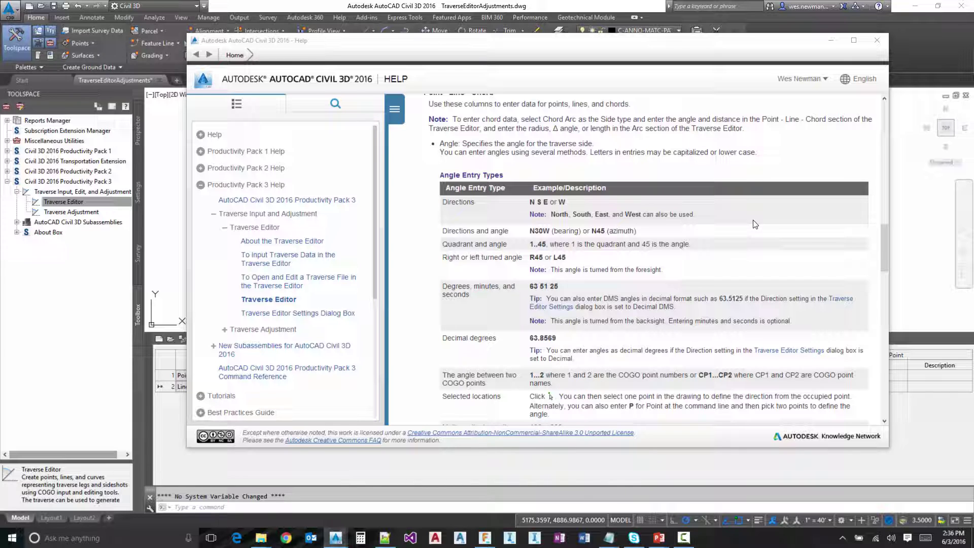
left_click(878, 40)
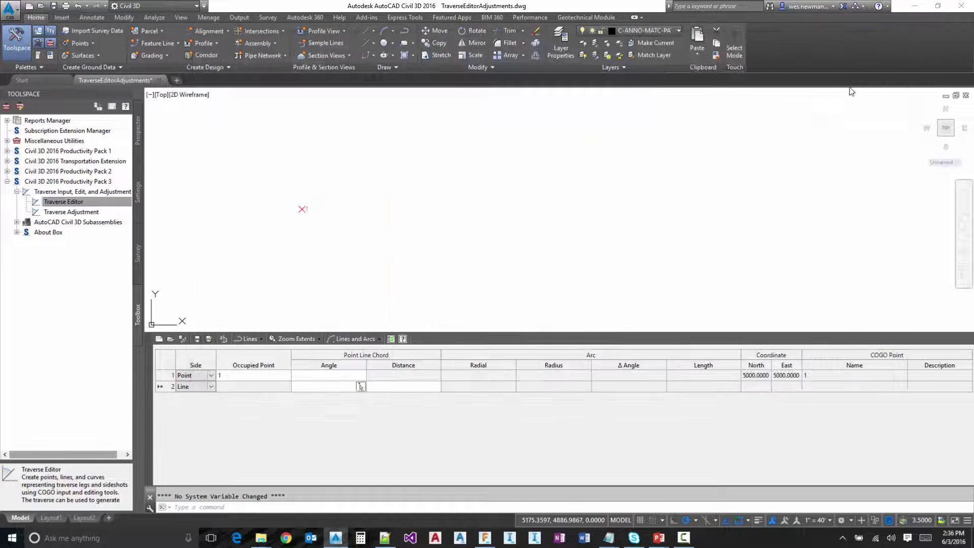
Pick row 2's direction and length in the drawing, creating leg N 68°39'11" E, 248.369.
left_click(309, 389)
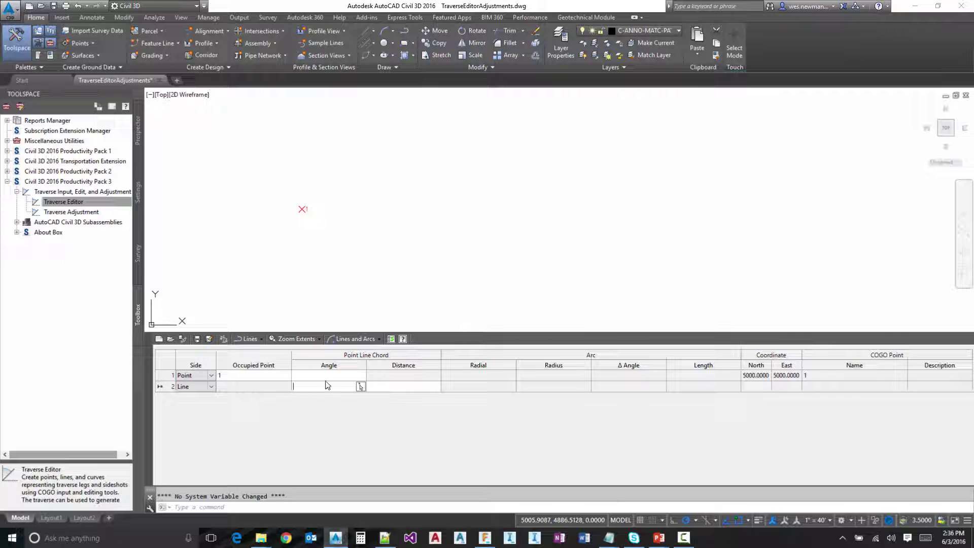
left_click(360, 387)
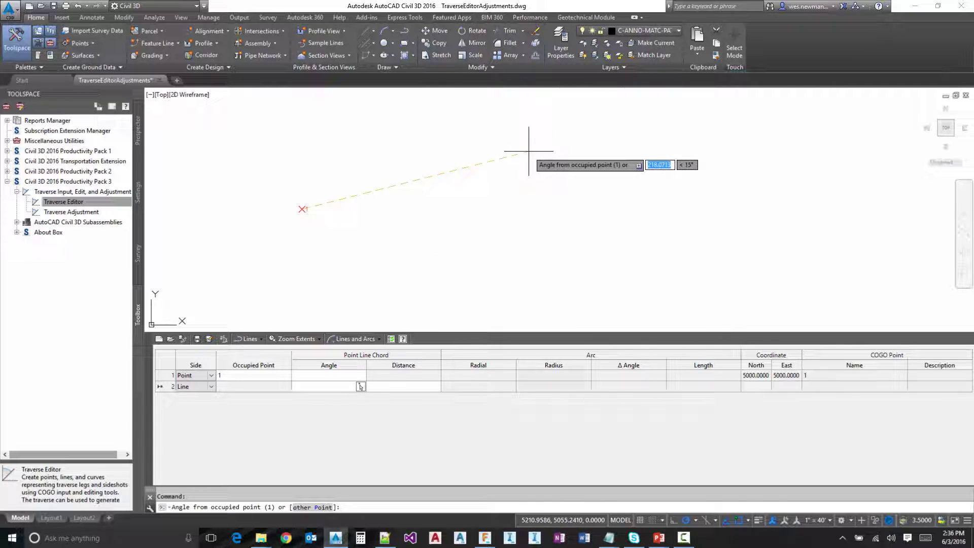
left_click(459, 150)
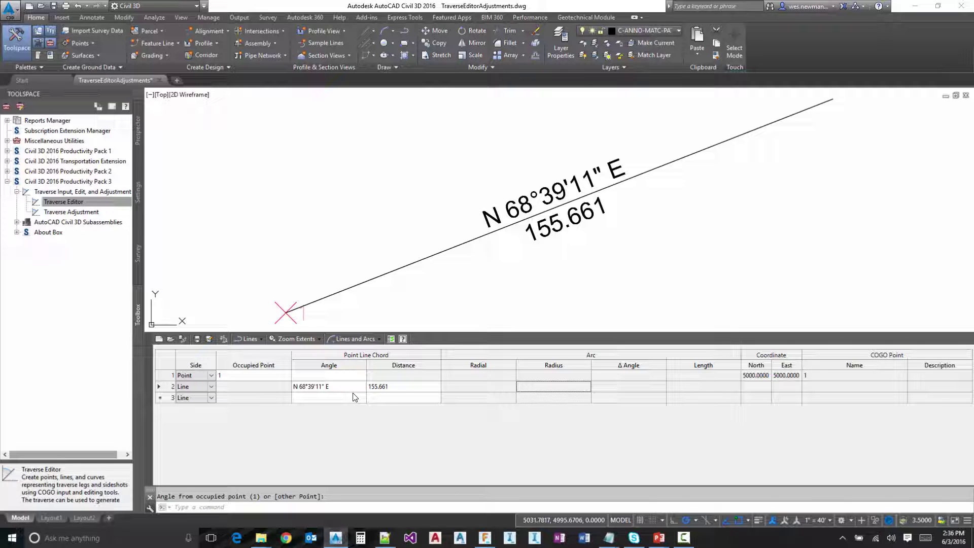
left_click(404, 387)
left_click(435, 387)
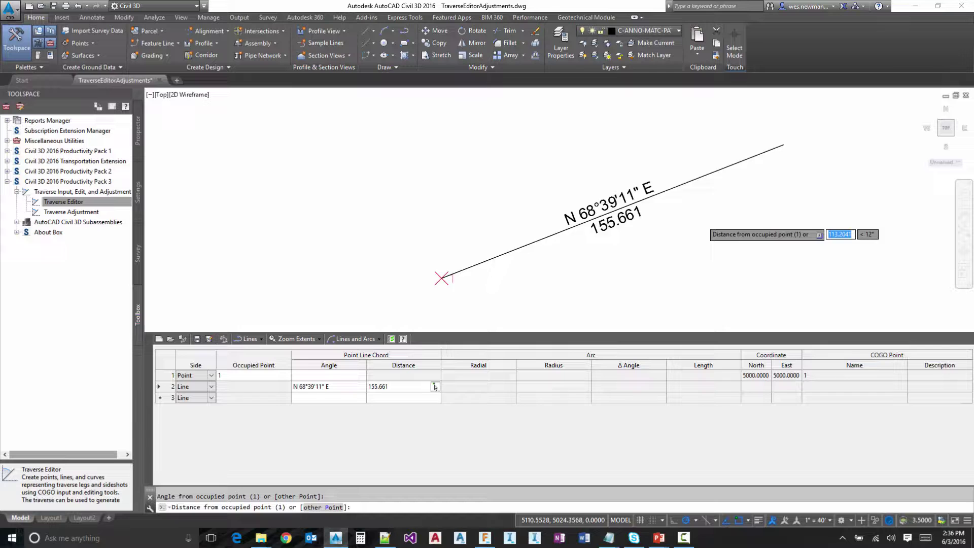
left_click(813, 194)
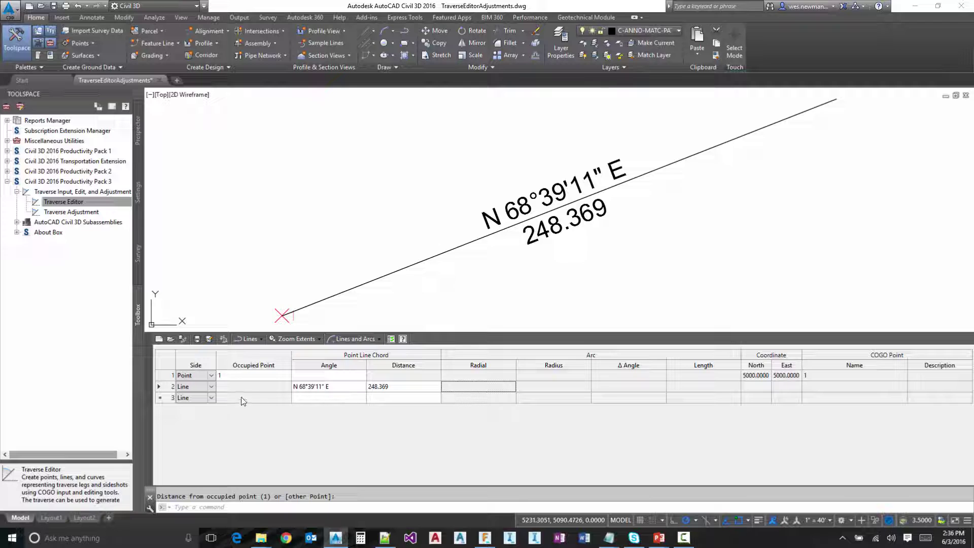
left_click(203, 399)
Enter row 3 as angle r 90, distance 200 (S 21°20'49" E), then pan to view both legs.
left_click(353, 398)
type("r 90")
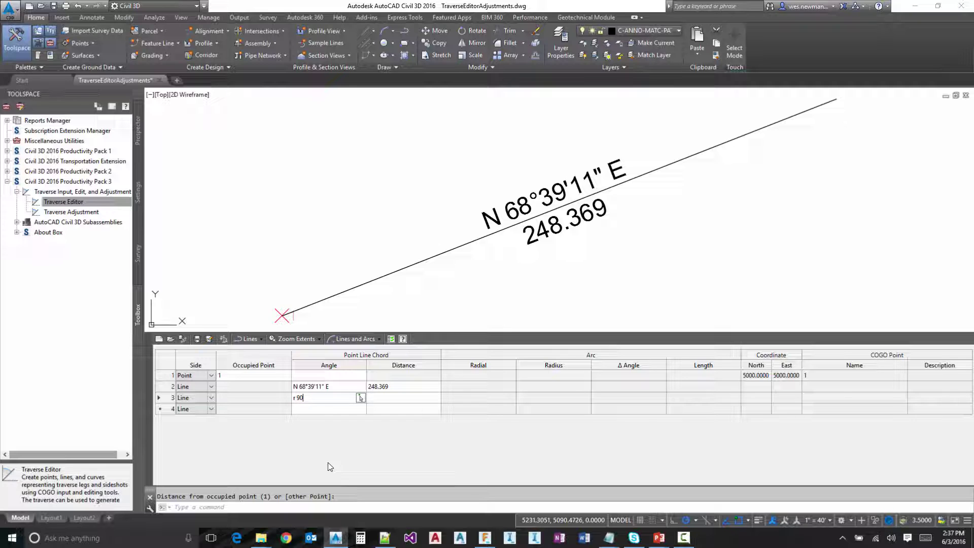
key("Tab")
type("200")
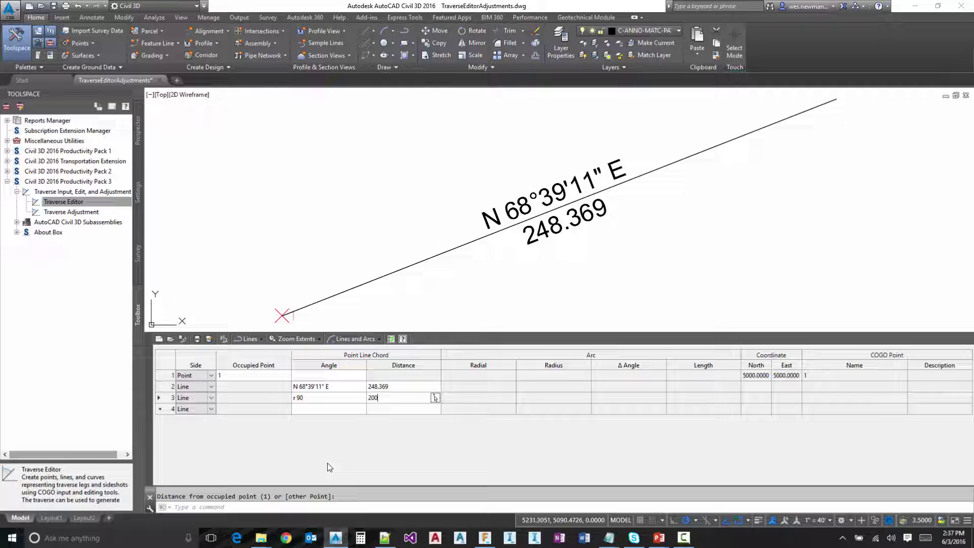
left_click(328, 409)
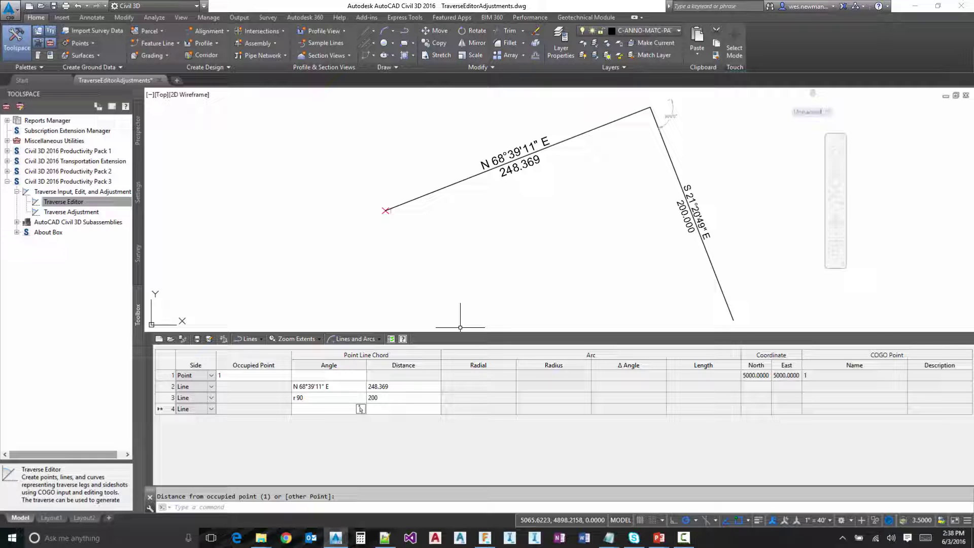
left_click(338, 410)
scroll(494, 211, "down", 5)
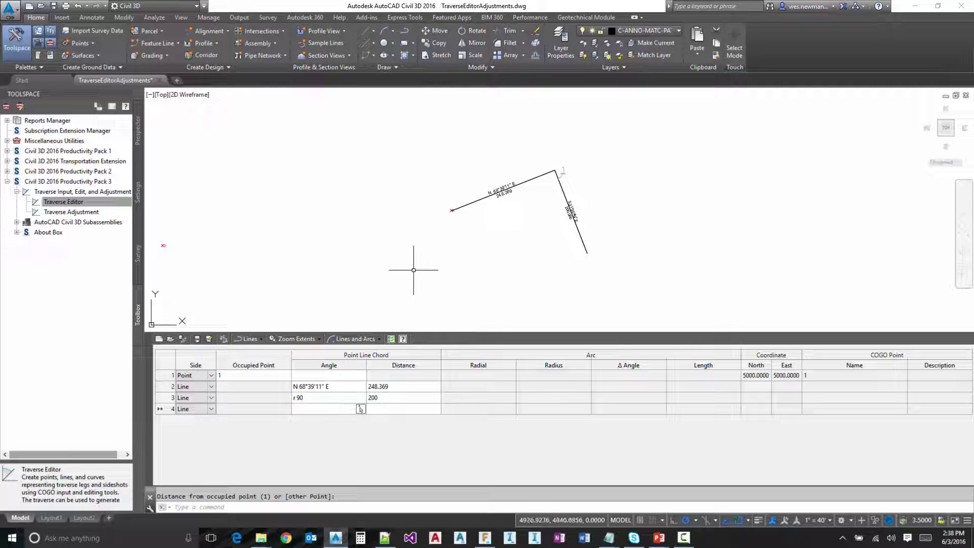
middle_click_drag(414, 253, 539, 229)
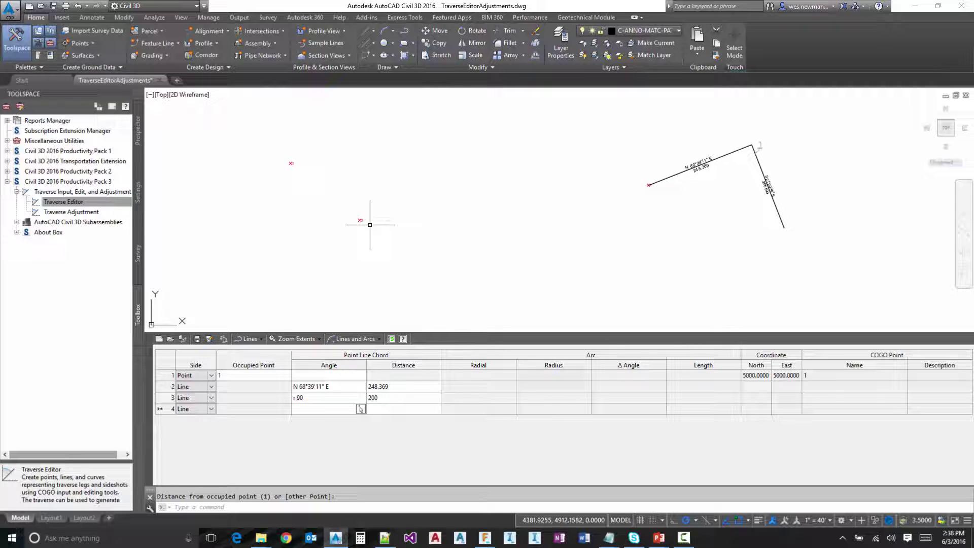
scroll(370, 197, "up", 2)
Enter row 4 as point-linked leg 2..3, drawn N 50°30'41" W, 200.052.
scroll(363, 243, "up", 1)
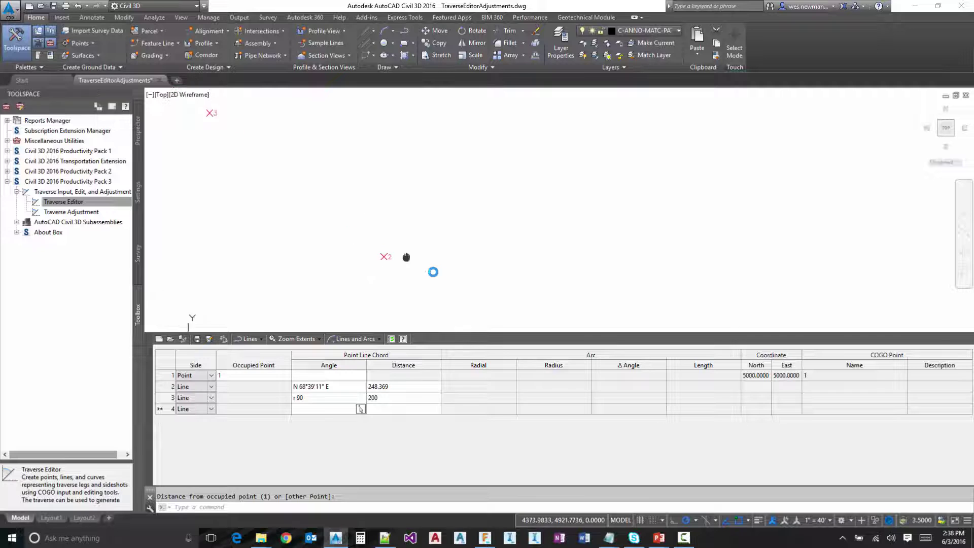
scroll(435, 274, "up", 1)
scroll(450, 235, "down", 2)
middle_click_drag(450, 235, 530, 236)
left_click(327, 408)
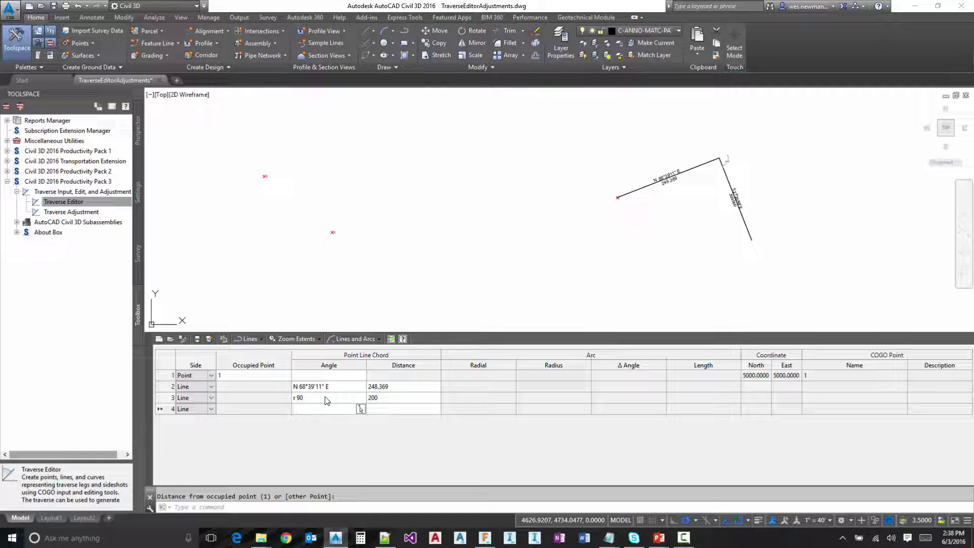
type("2...")
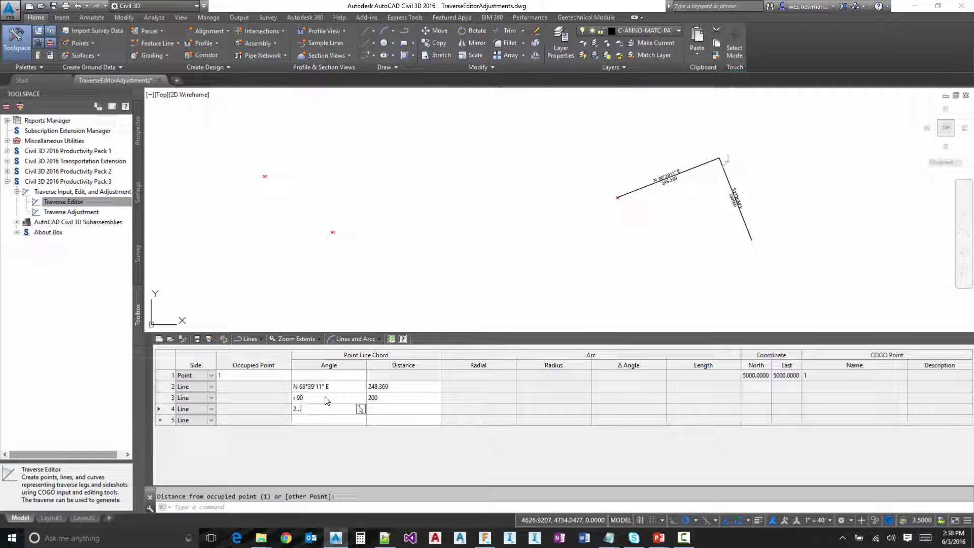
type("3")
key("Tab")
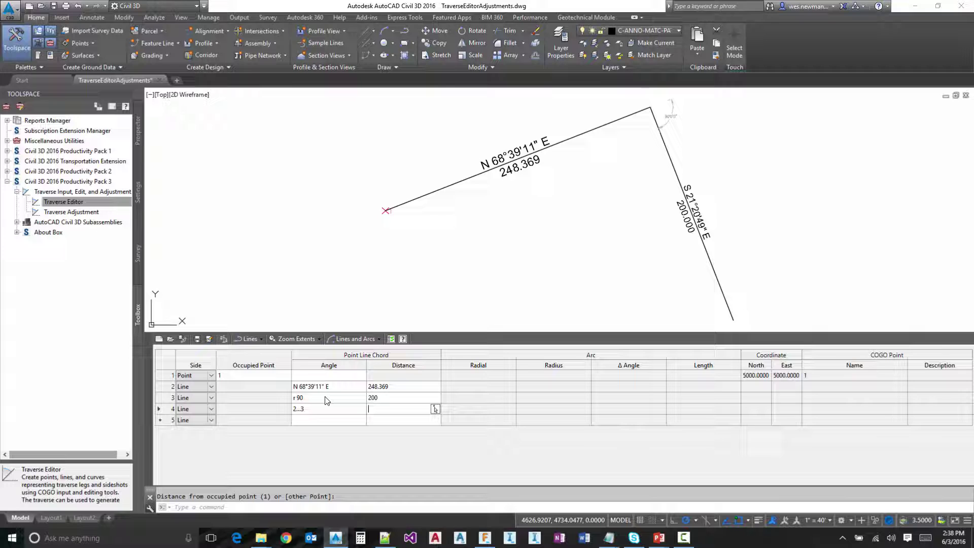
type("...")
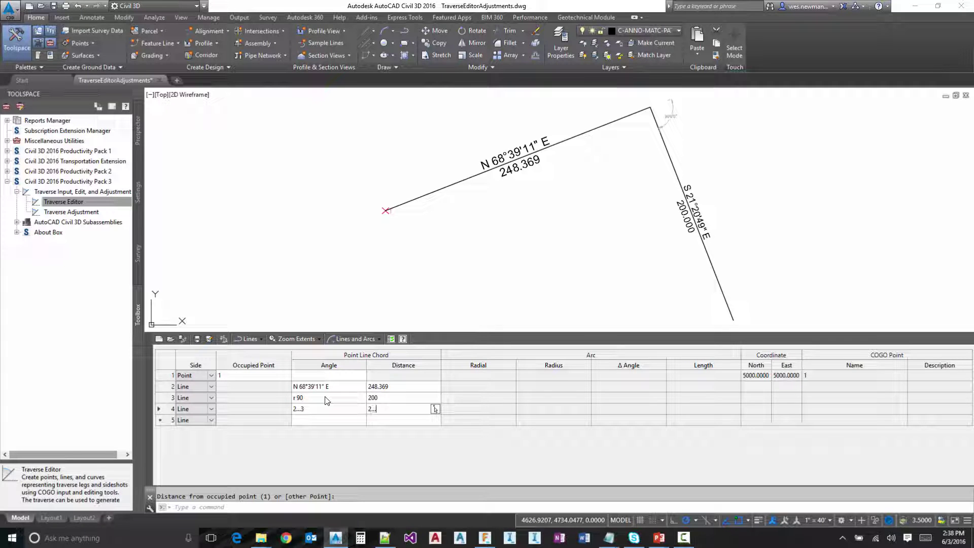
type("3")
left_click(351, 418)
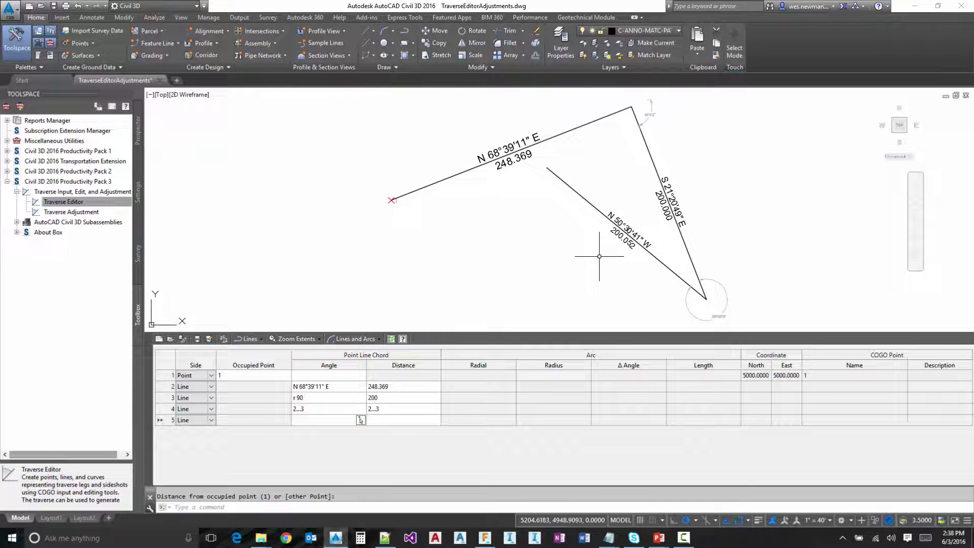
scroll(508, 256, "down", 2)
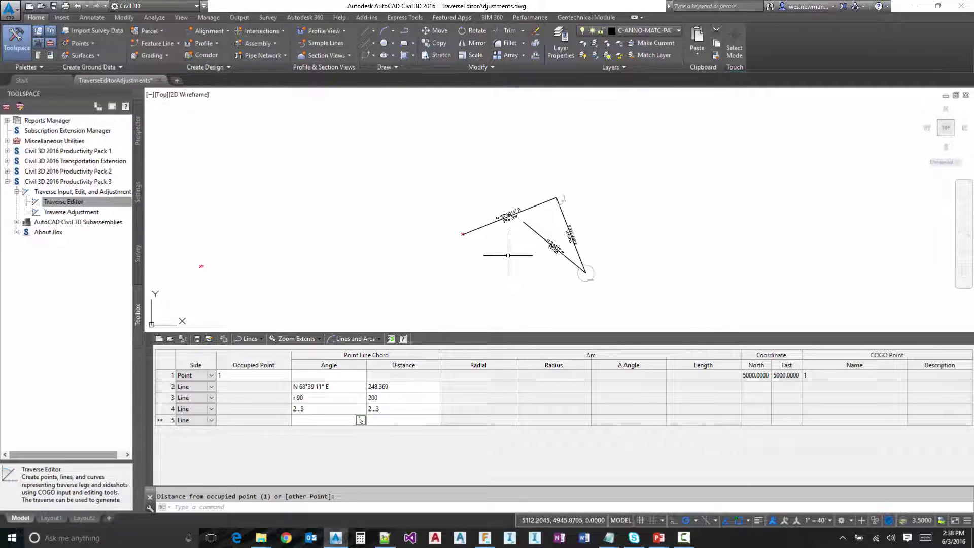
middle_click_drag(405, 209, 503, 215)
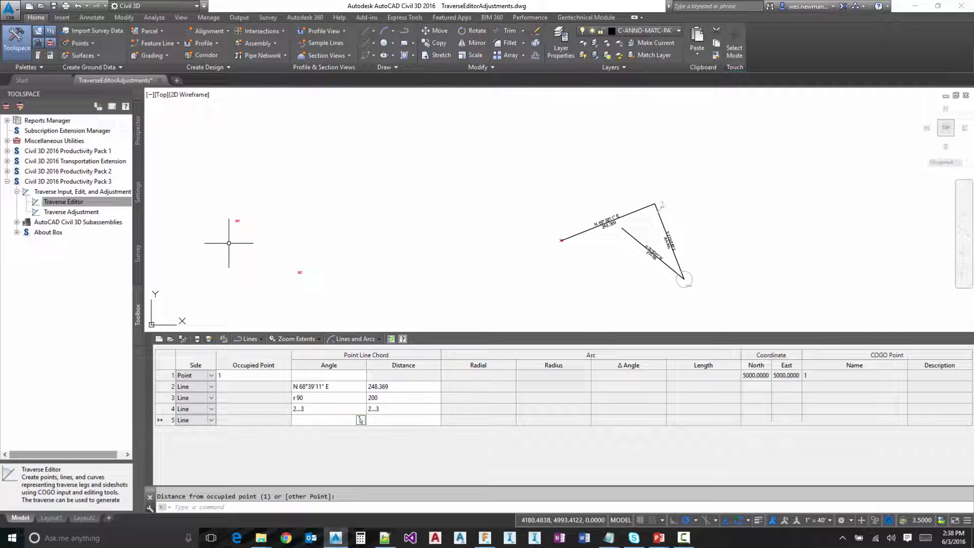
Move COGO point 3 by its grip so the linked leg becomes S 77°37'59" W, 151.408.
scroll(236, 223, "up", 8)
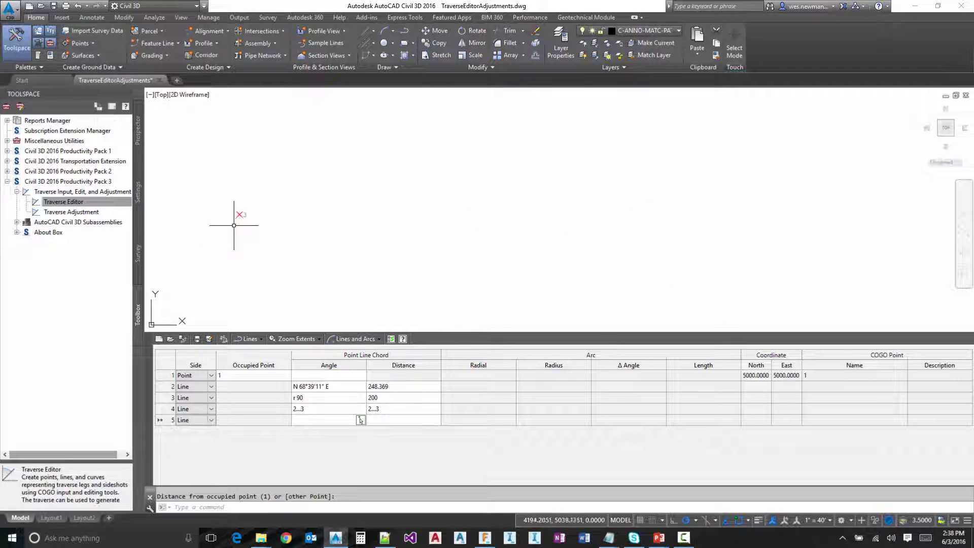
left_click(239, 193)
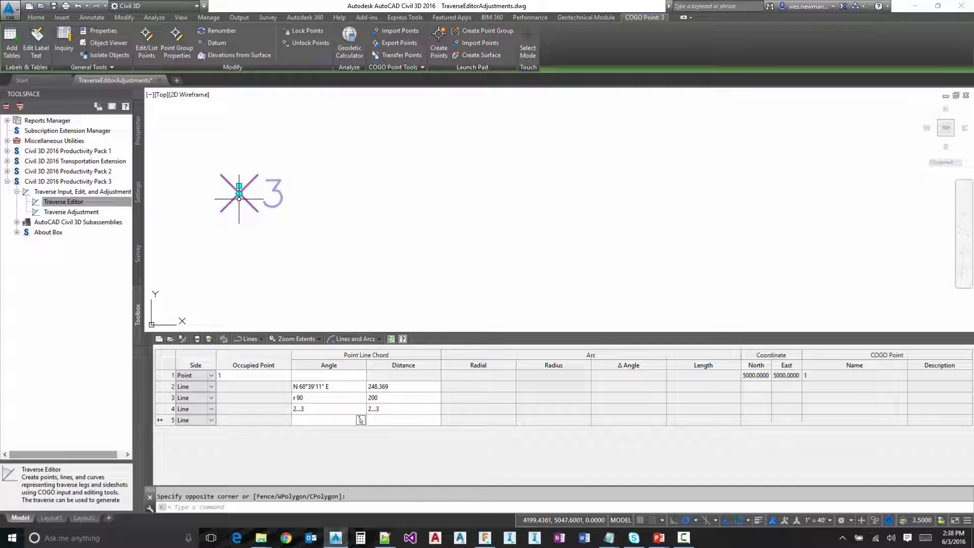
left_click(239, 194)
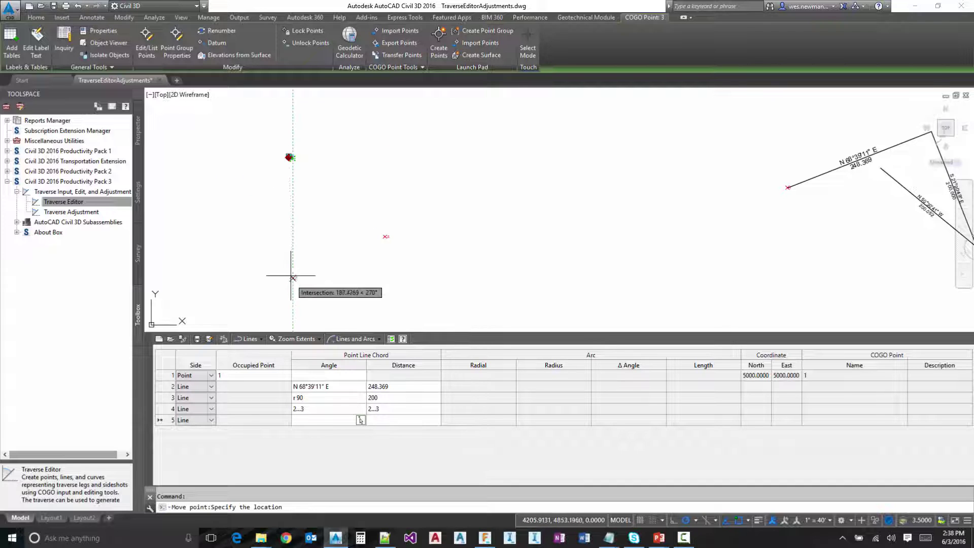
left_click(294, 257)
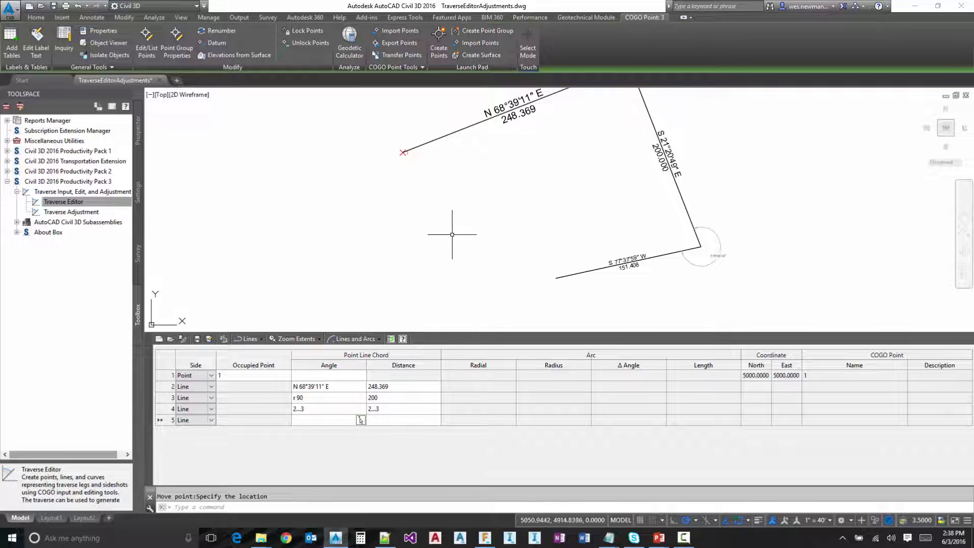
left_click(315, 420)
Set row 5 to Chord Arc with chord N 75°42'03" W, 109.743 picked in the drawing.
left_click(210, 421)
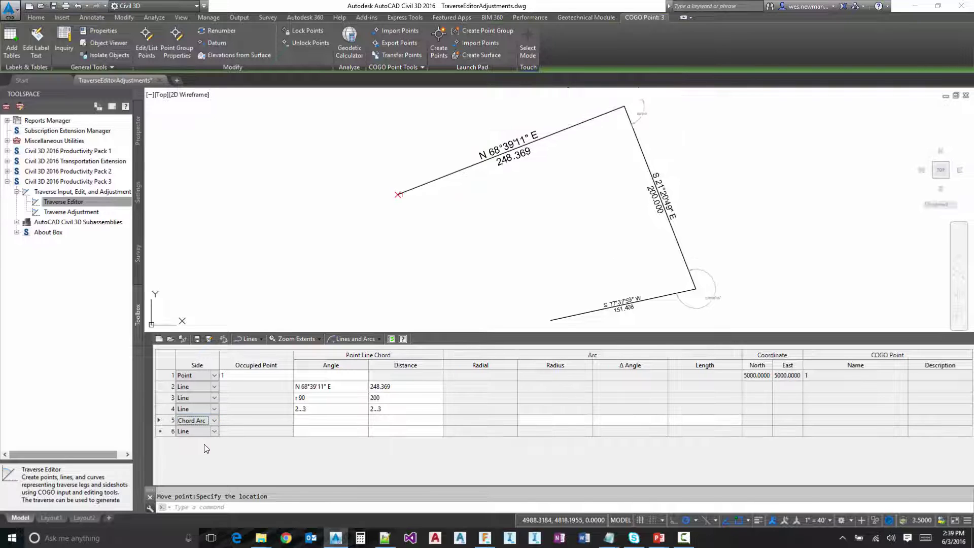
left_click(323, 422)
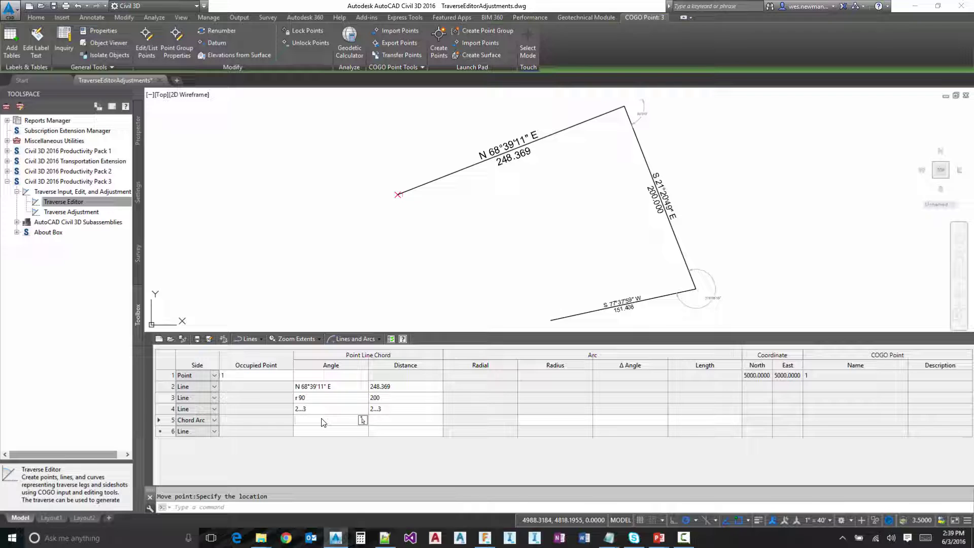
left_click(363, 420)
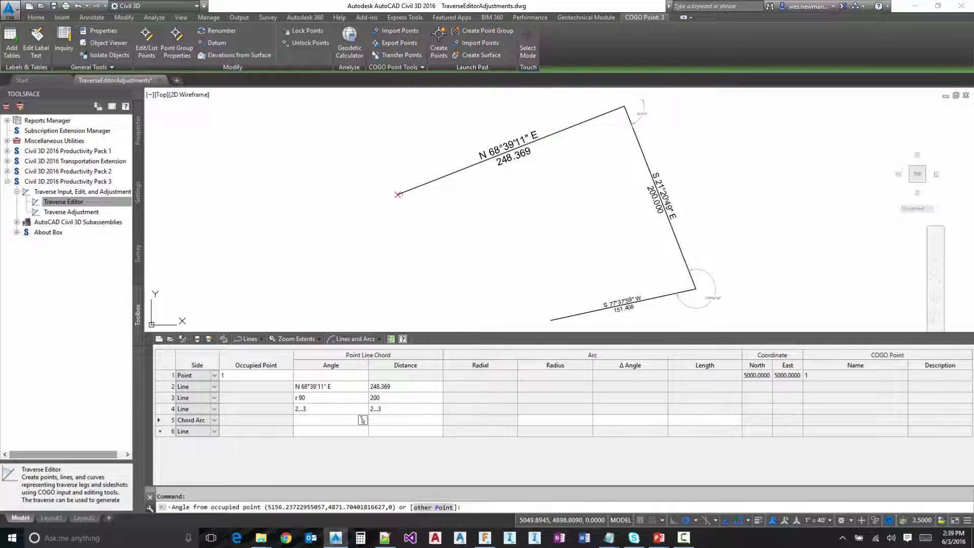
left_click(448, 293)
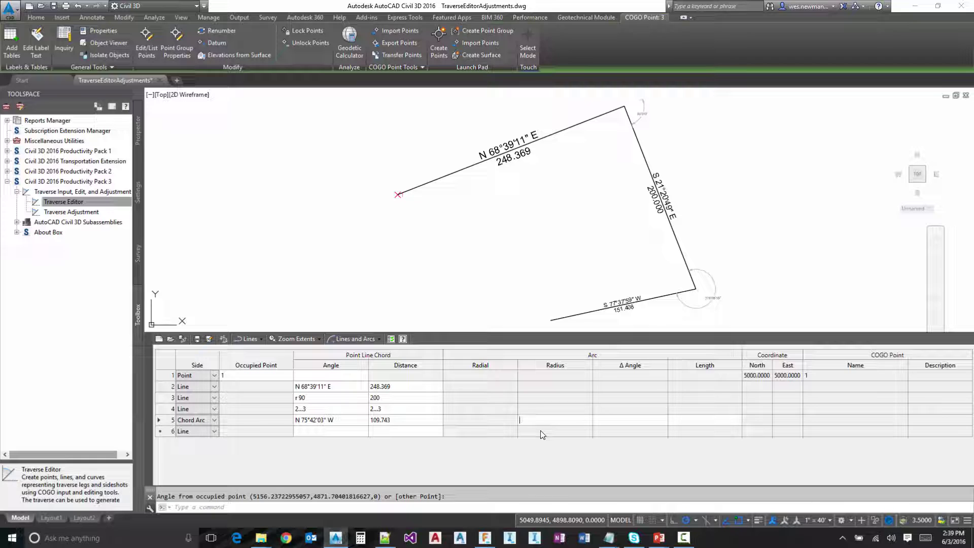
Enter radius 250, then override arc length to 120, yielding radius 82.687 and Δ 83°09'04".
type("50")
key("Tab")
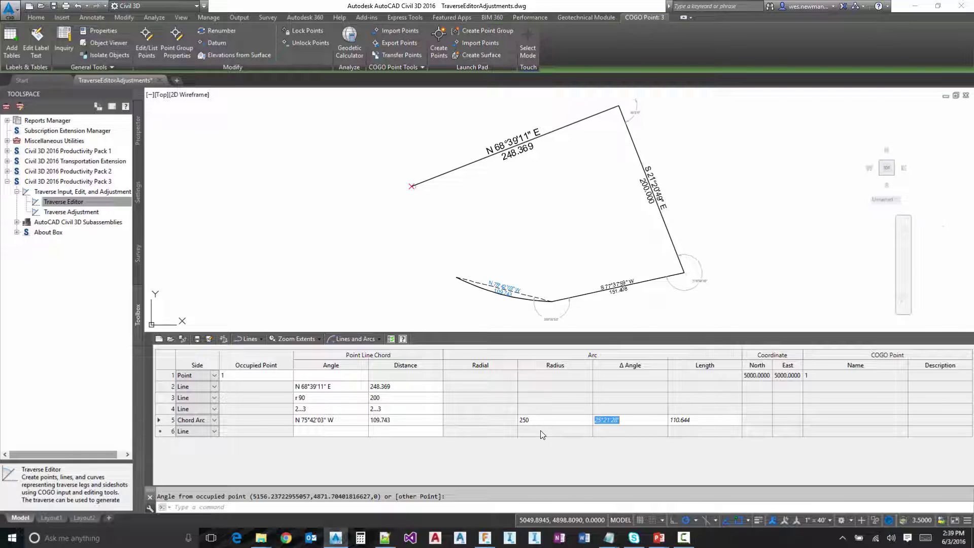
left_click(635, 420)
left_click(713, 421)
left_click(568, 420)
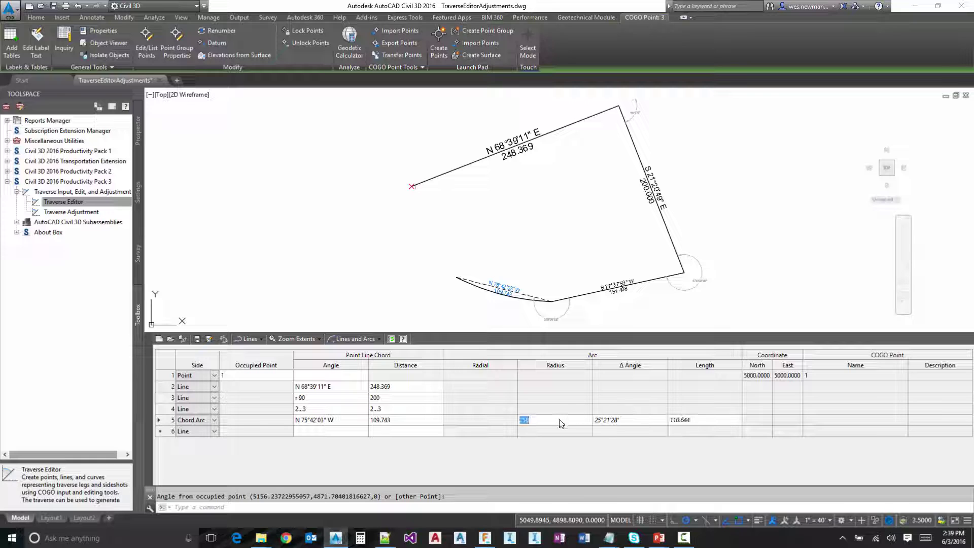
left_click(634, 421)
left_click(710, 419)
type("120")
left_click(647, 420)
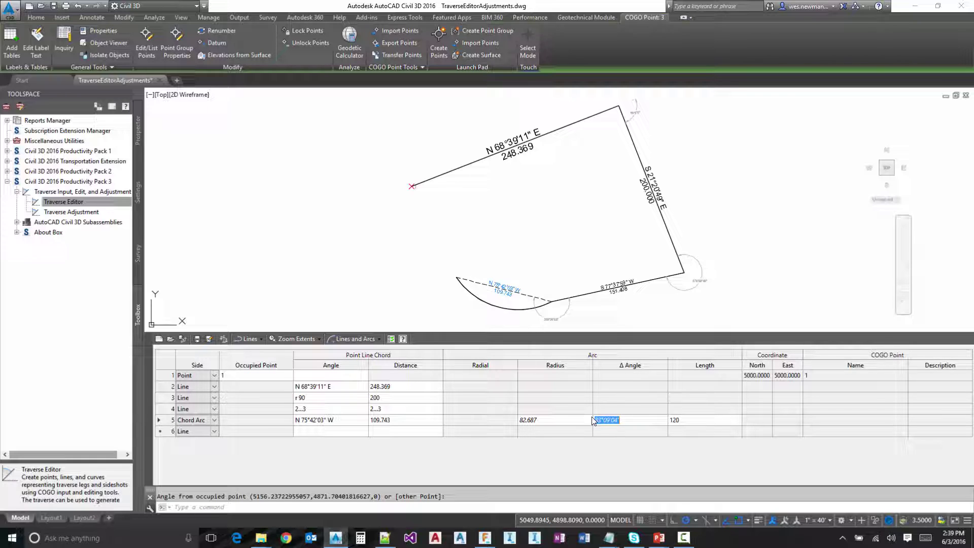
left_click(558, 422)
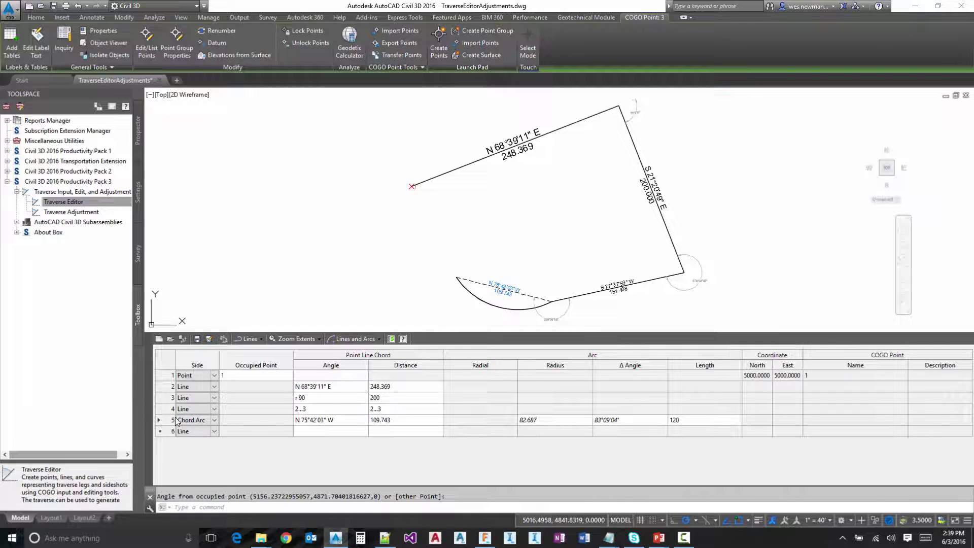
Switch row 5 to Radial Arc with radial direction r 90, keeping radius 82.687 and length 120.
left_click(213, 420)
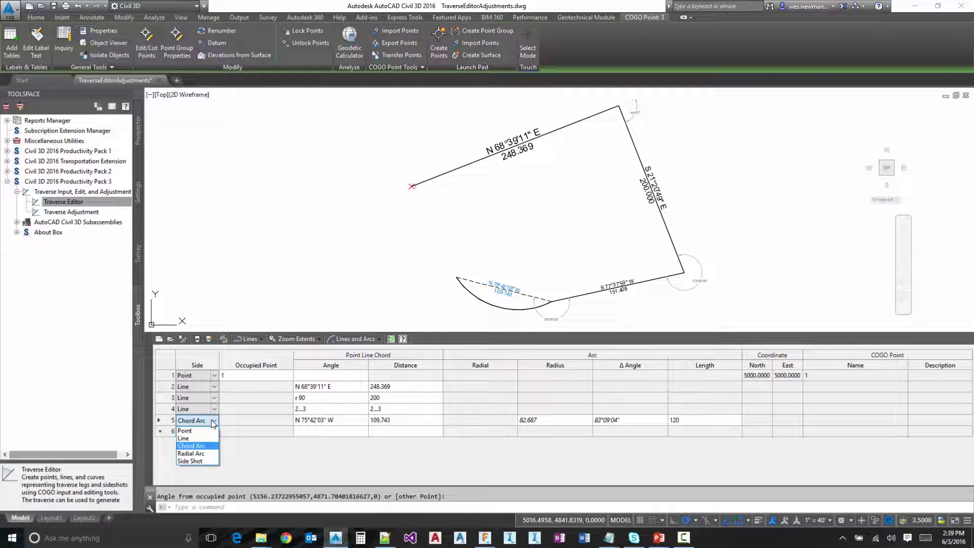
left_click(209, 453)
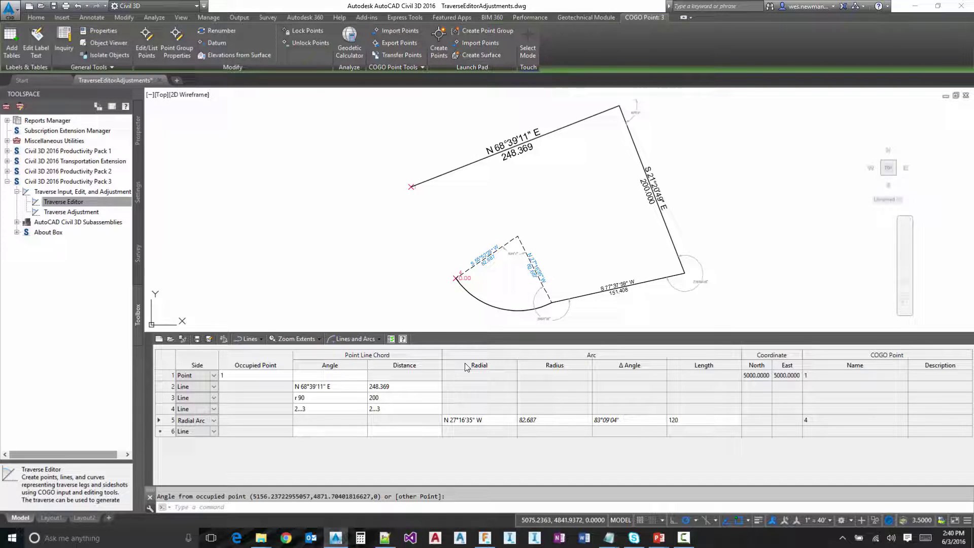
left_click(497, 423)
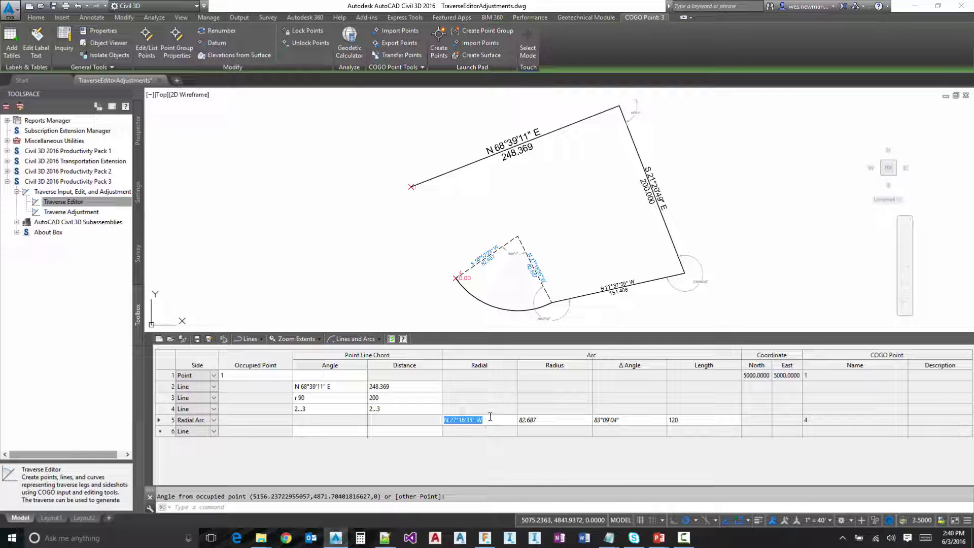
type("r 90")
left_click(546, 421)
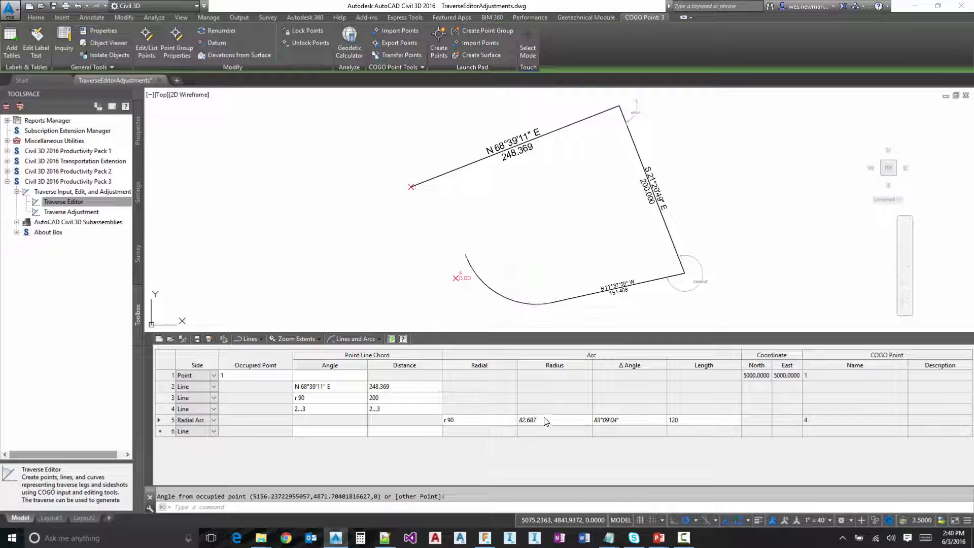
scroll(544, 304, "up", 5)
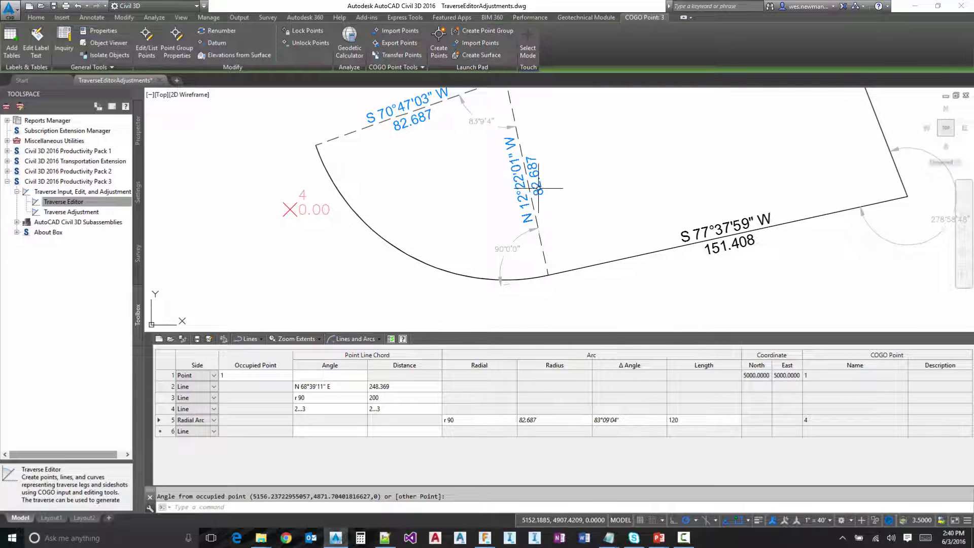
scroll(450, 201, "down", 5)
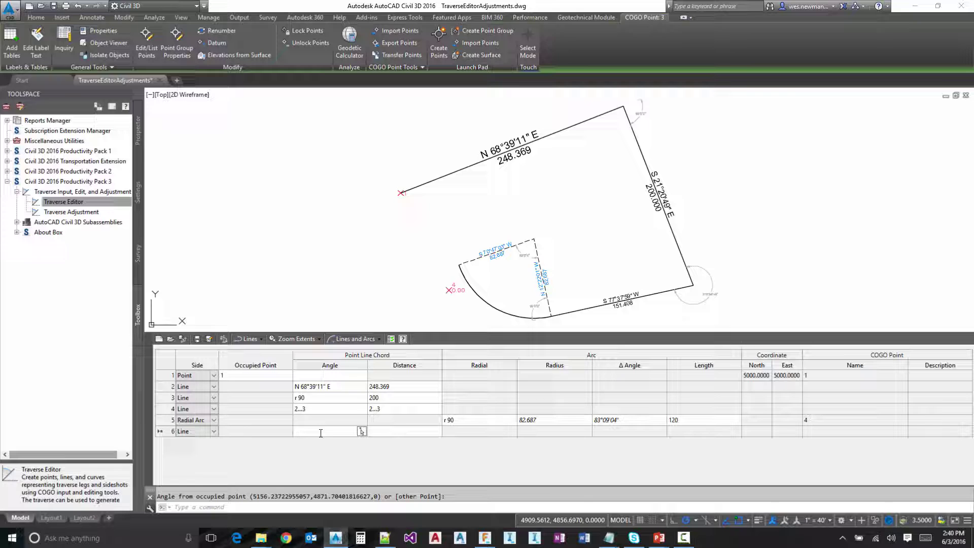
Enter row 6 as a line with angle r90 and distance 75 leaving the arc's end.
type("r")
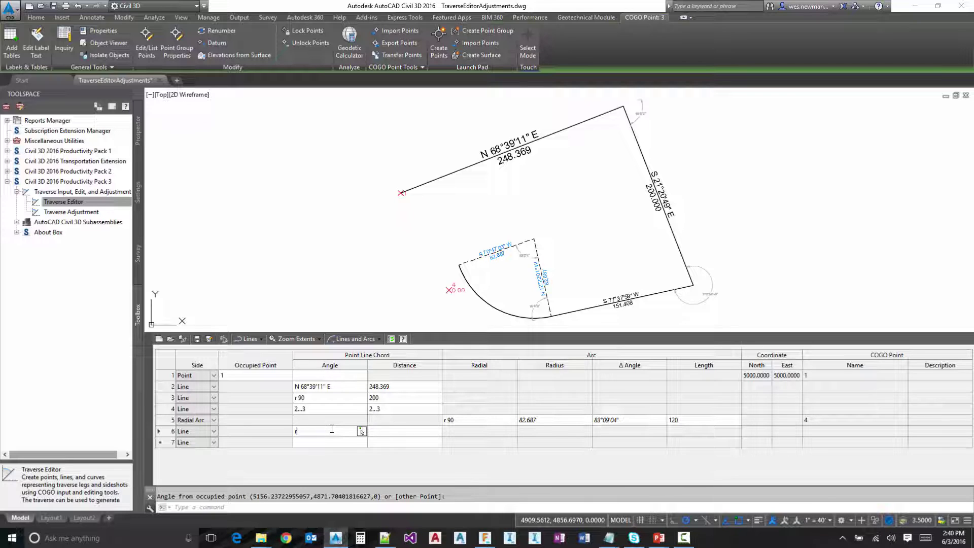
type("90")
left_click(387, 433)
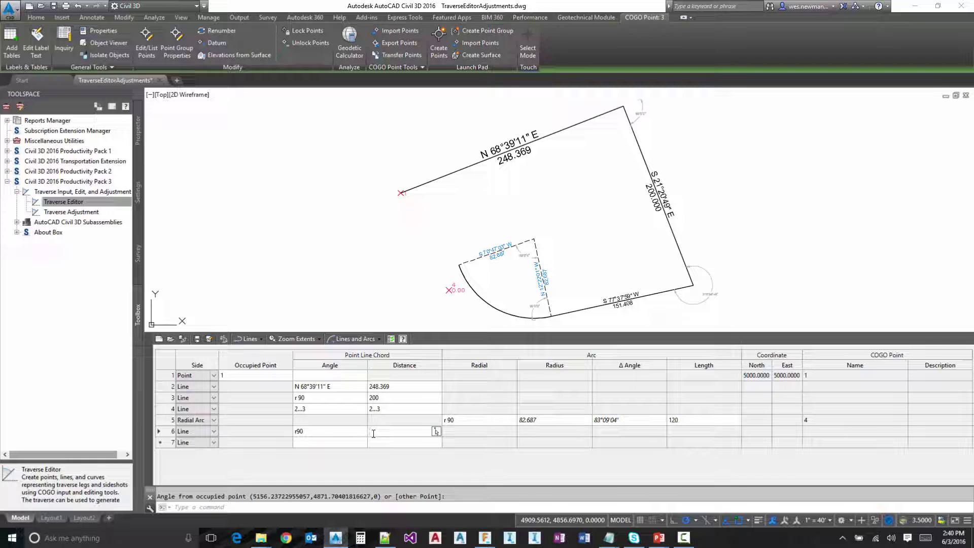
type("75")
left_click(335, 443)
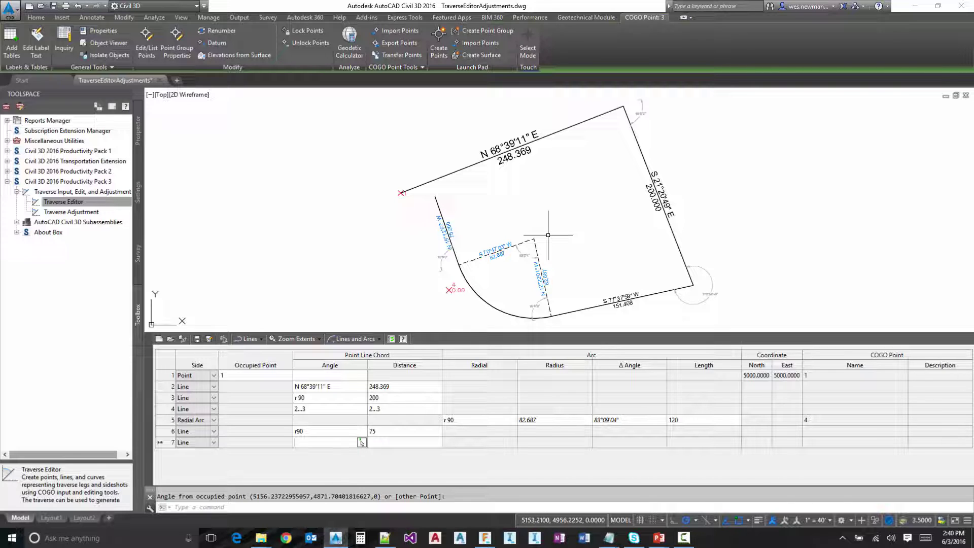